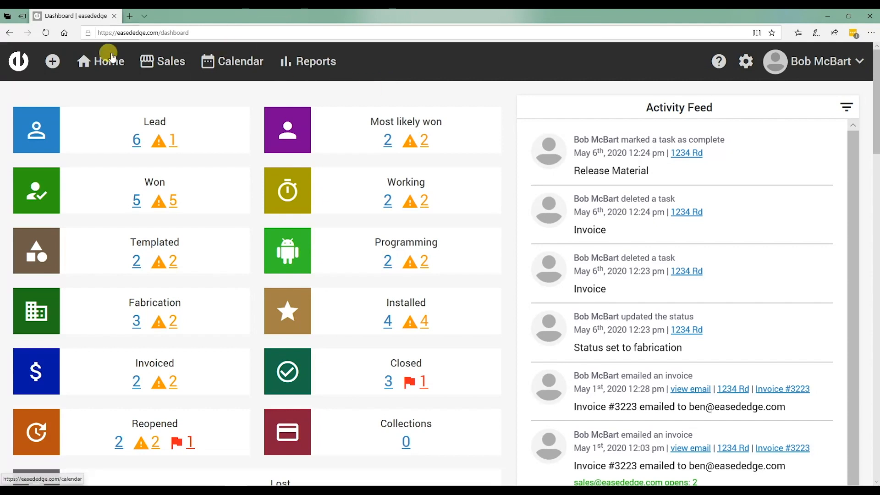
# Step: Start a new reseller record and set its status to Active
pyautogui.click(54, 63)
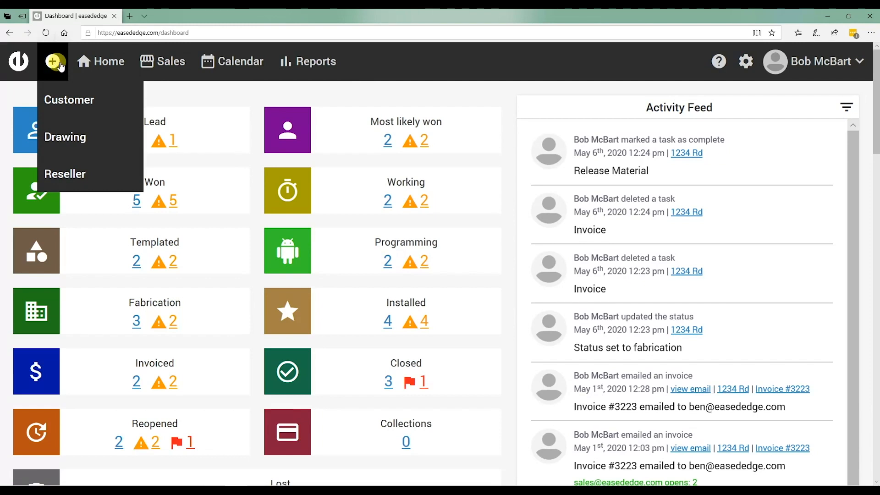
pyautogui.click(72, 177)
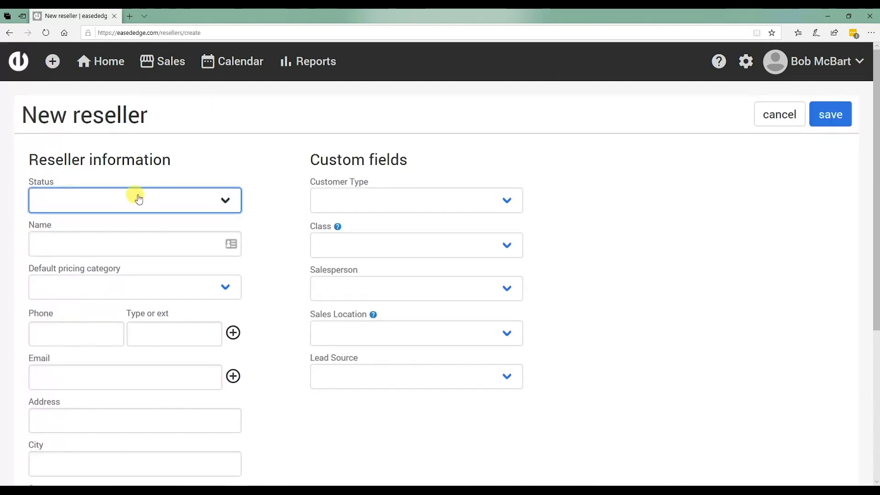
pyautogui.click(137, 200)
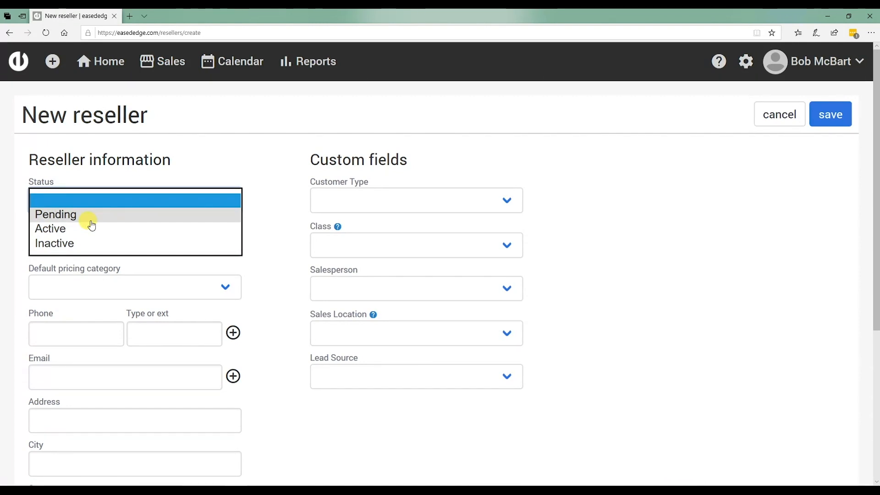
pyautogui.click(64, 232)
pyautogui.click(62, 231)
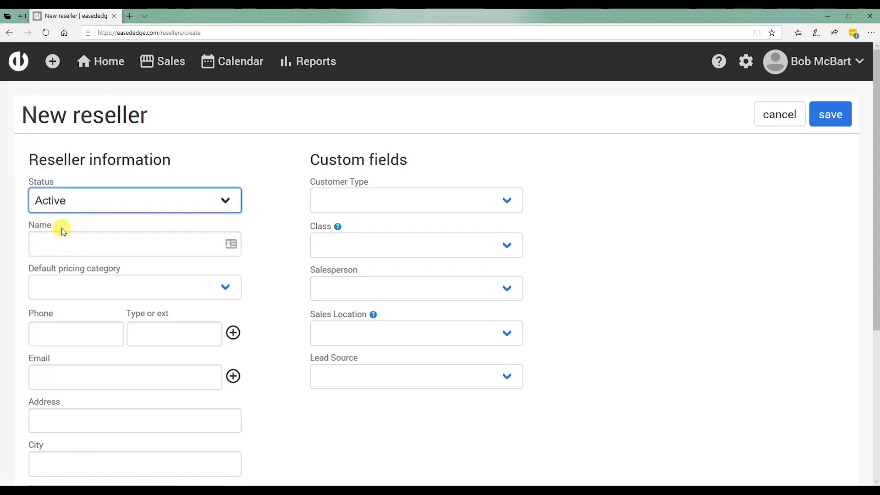
# Step: Name the reseller "far side cabinets" and set its default pricing category to Wholesale
pyautogui.click(86, 240)
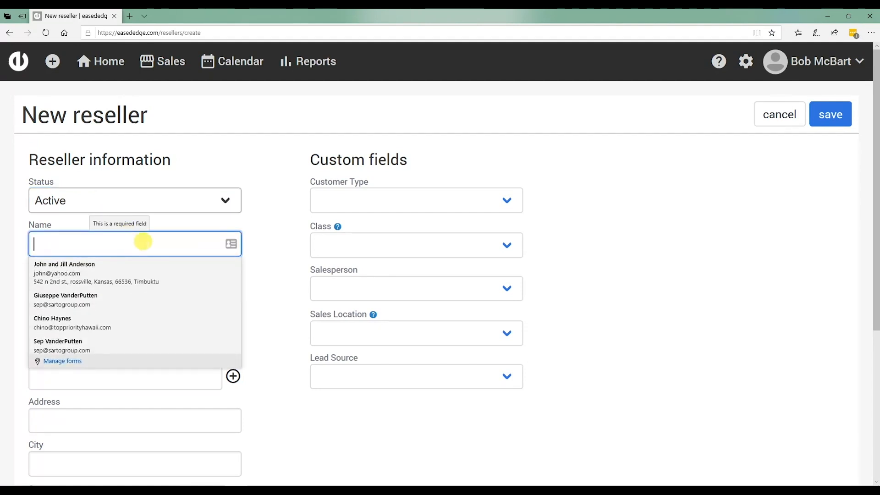
pyautogui.write('f')
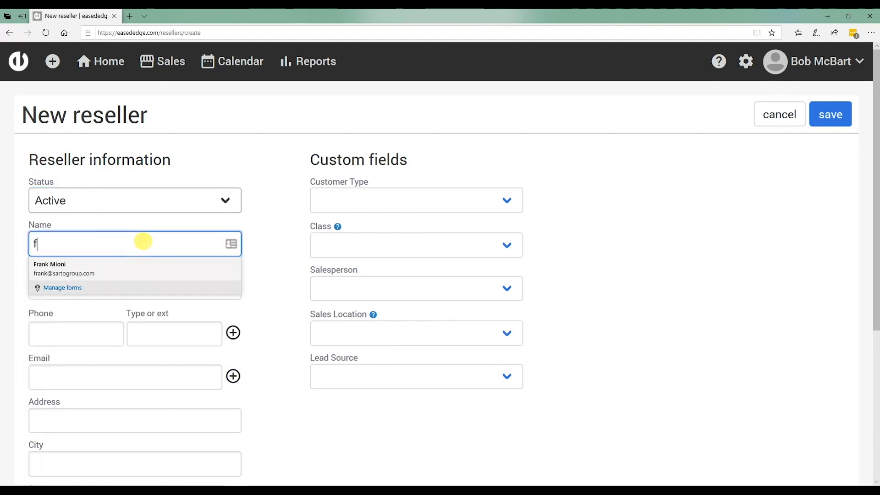
pyautogui.write('ar')
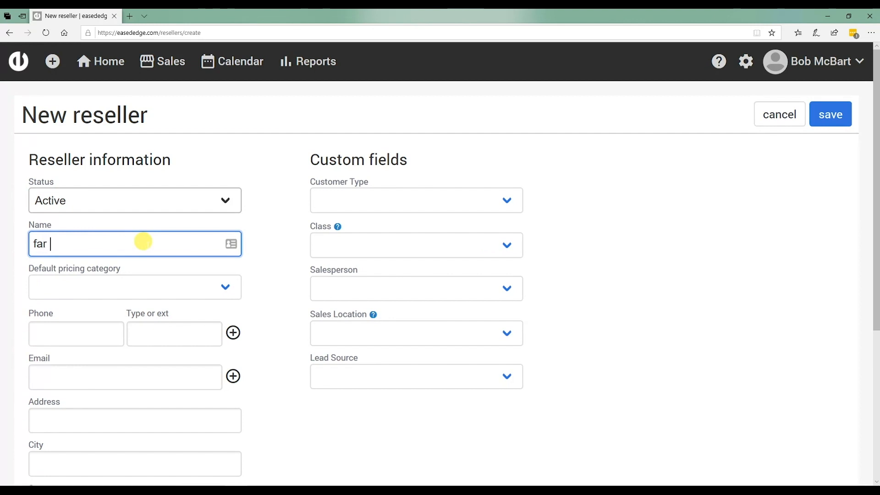
pyautogui.write(' side cabinets')
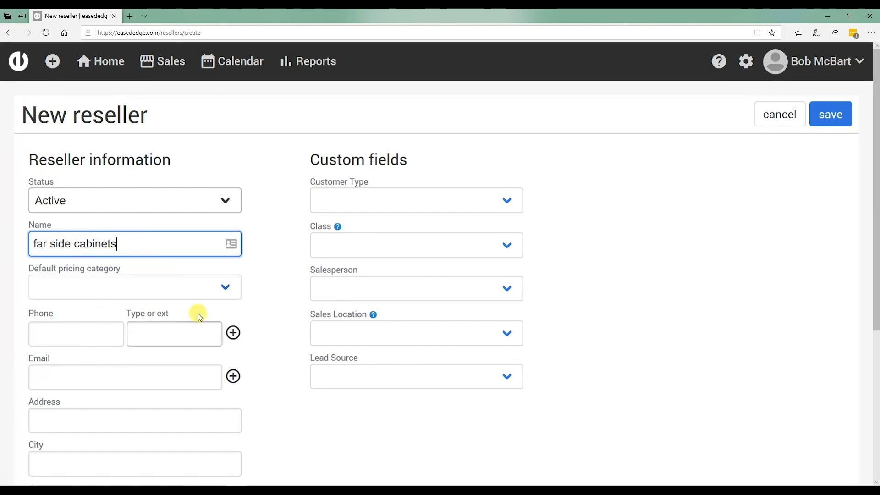
pyautogui.click(225, 293)
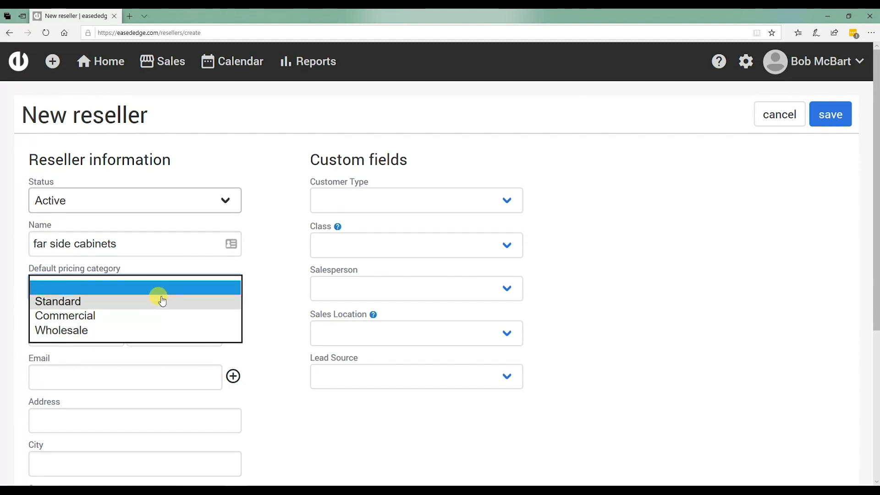
pyautogui.click(112, 336)
pyautogui.click(113, 338)
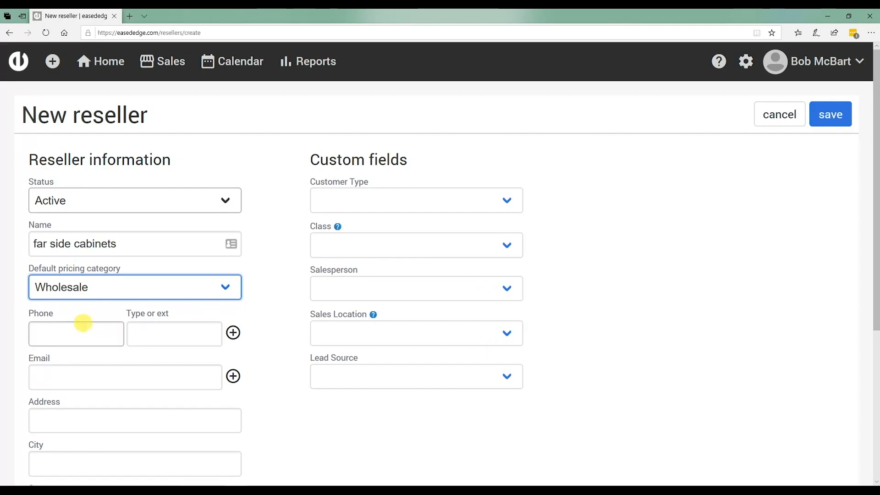
# Step: Enter the reseller's phone number and fill in the email, address and sales location from the first saved autofill profile
pyautogui.click(85, 326)
pyautogui.scroll(-3, 94, 324)
pyautogui.scroll(-1, 97, 323)
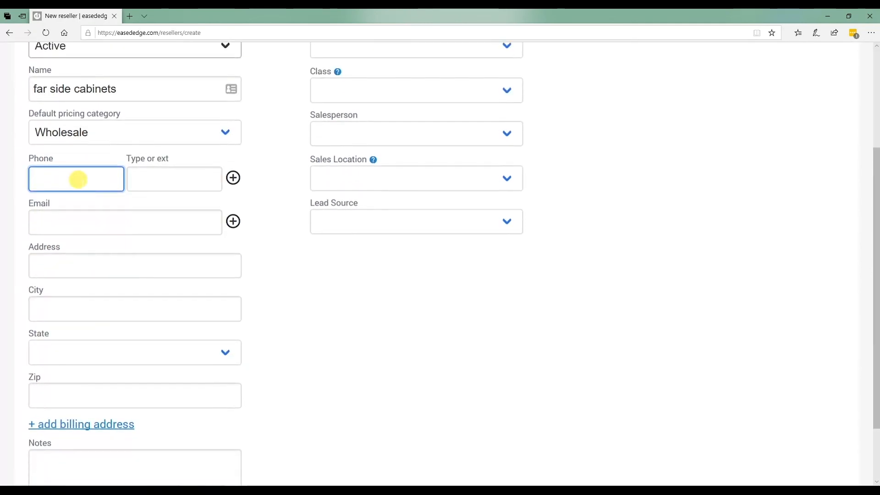
pyautogui.click(161, 221)
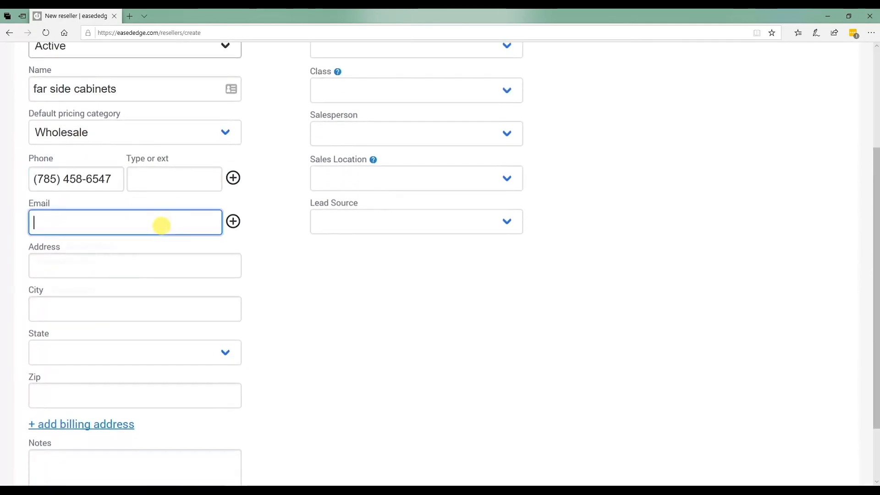
pyautogui.click(40, 249)
pyautogui.click(40, 251)
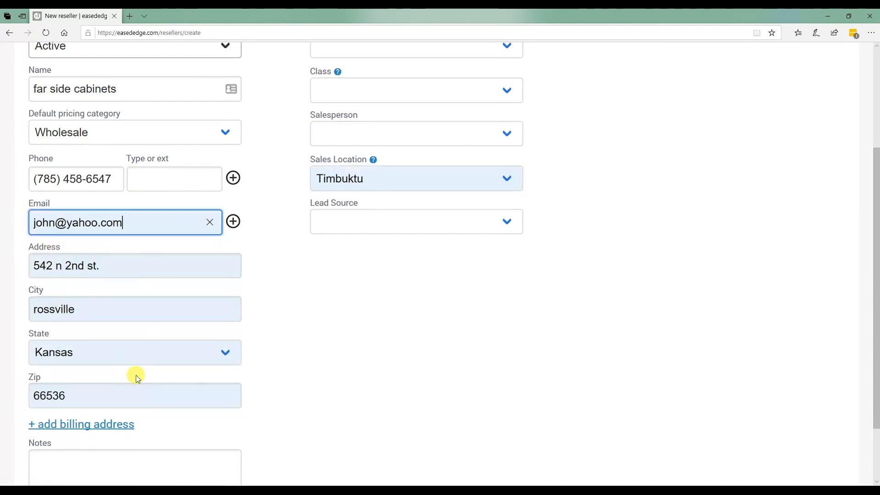
# Step: Add a separate billing address section to the reseller form and remove it again without entering anything
pyautogui.scroll(-2, 147, 371)
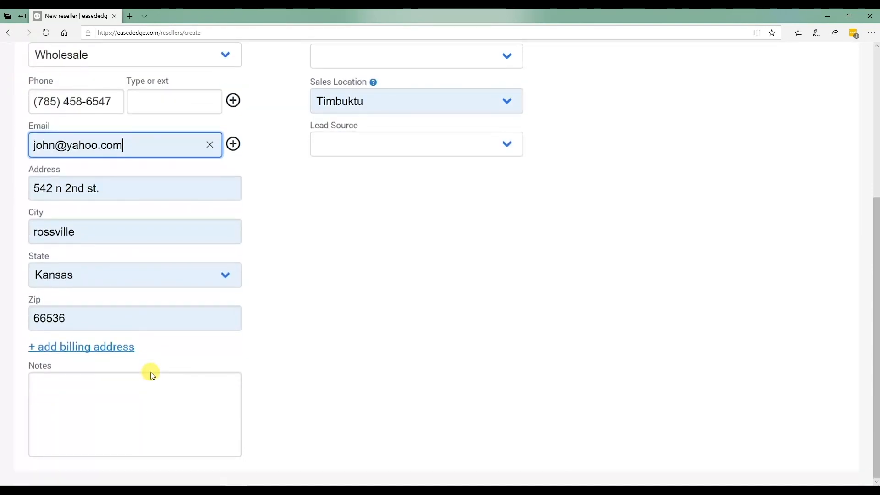
pyautogui.click(75, 348)
pyautogui.scroll(-4, 180, 369)
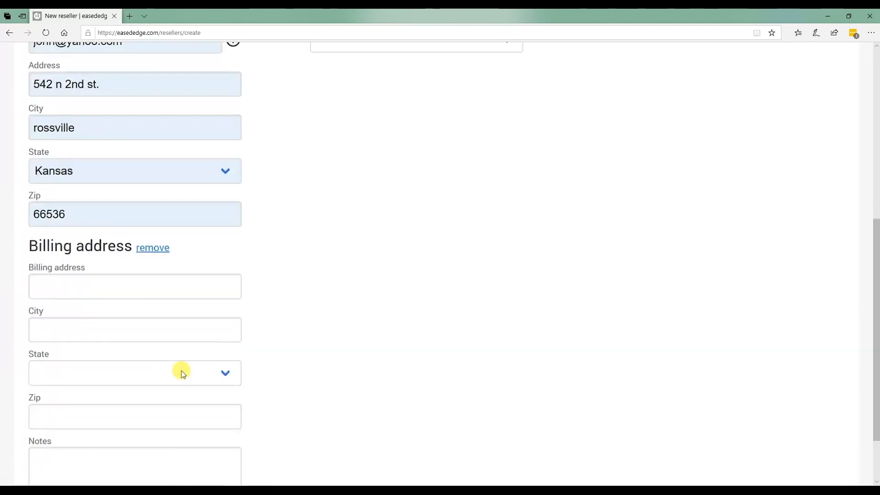
pyautogui.click(146, 174)
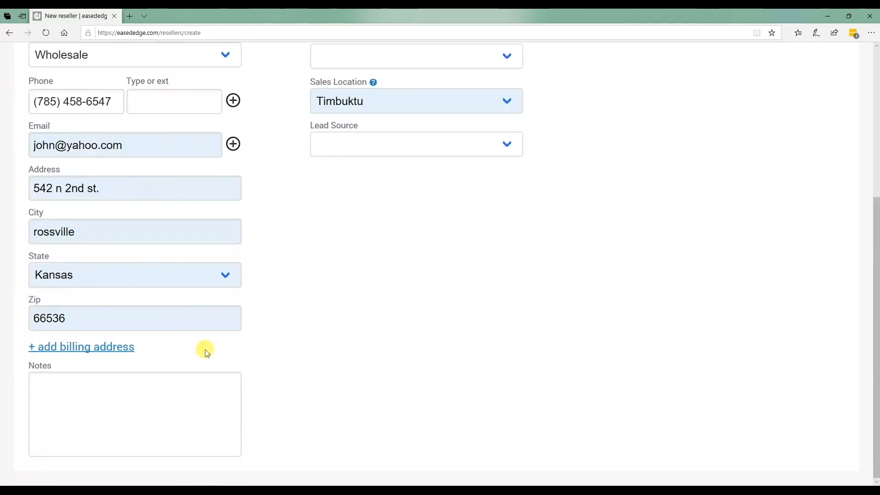
# Step: Set the reseller's customer type to Cabinet Maker and its class to Wholesale
pyautogui.scroll(2, 289, 375)
pyautogui.scroll(-3, 286, 375)
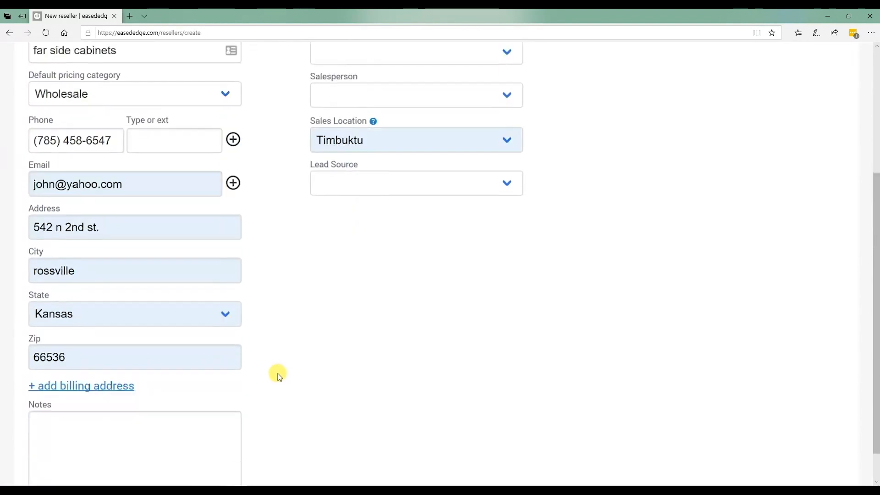
pyautogui.scroll(5, 353, 344)
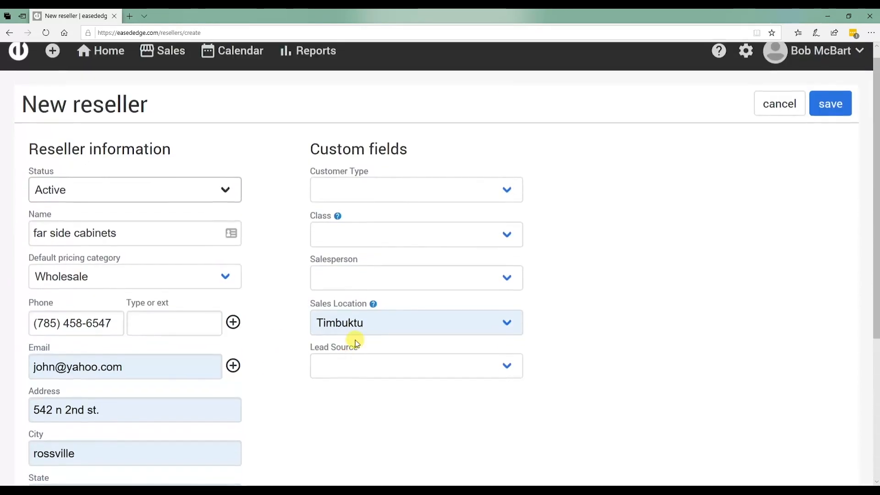
pyautogui.click(364, 196)
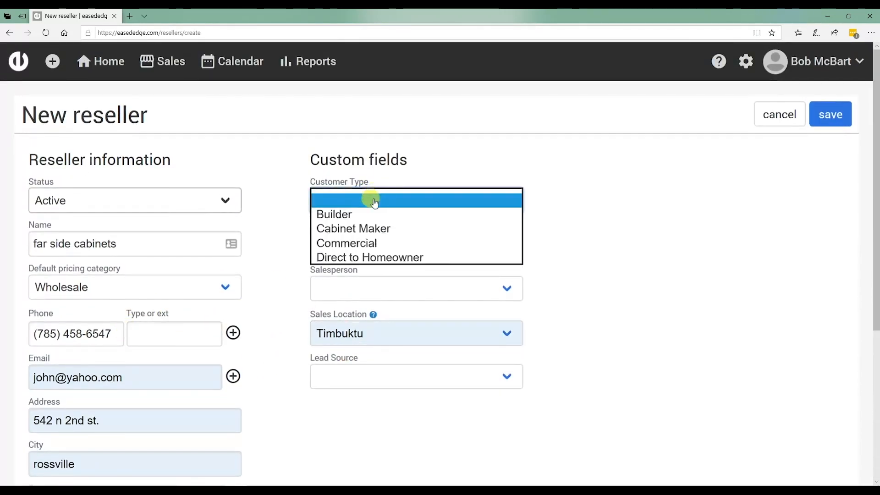
pyautogui.click(389, 227)
pyautogui.click(389, 228)
pyautogui.click(374, 245)
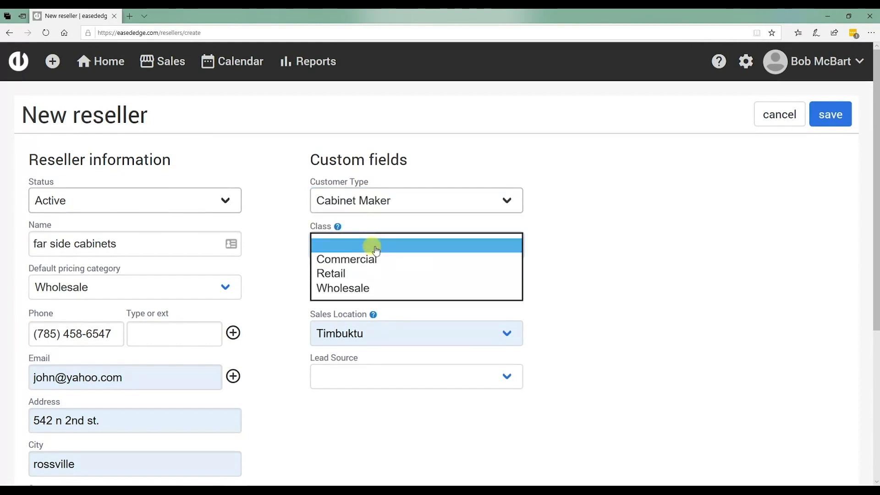
pyautogui.click(361, 287)
# Step: Assign George Washington as the reseller's salesperson and keep Timbuktu as the sales location
pyautogui.click(391, 285)
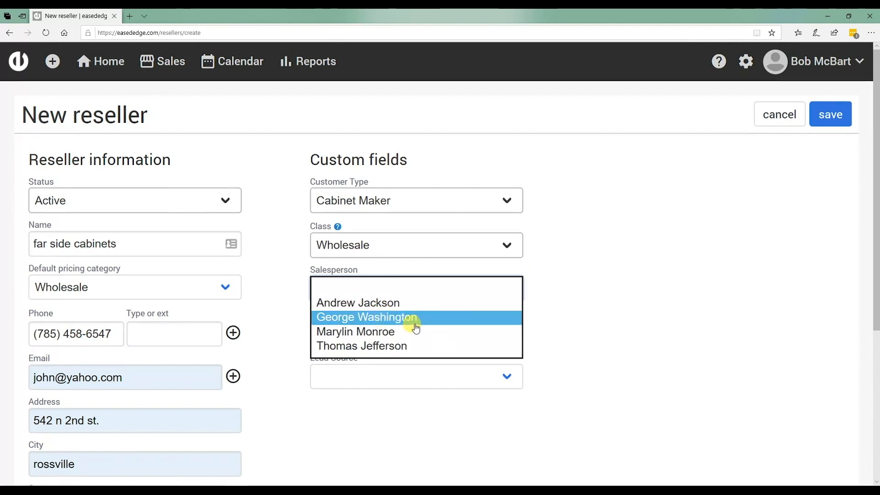
pyautogui.click(391, 319)
pyautogui.scroll(-3, 393, 310)
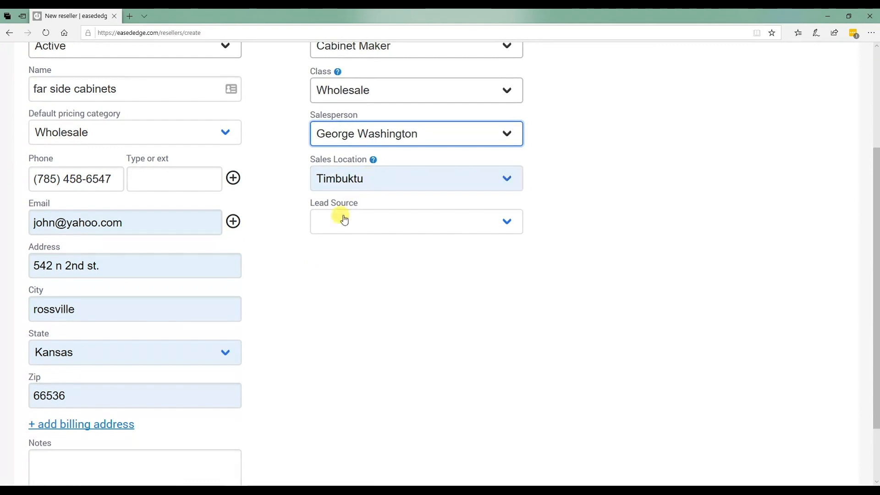
pyautogui.click(364, 184)
# Step: Set the lead source to Referral and save the new reseller
pyautogui.click(448, 221)
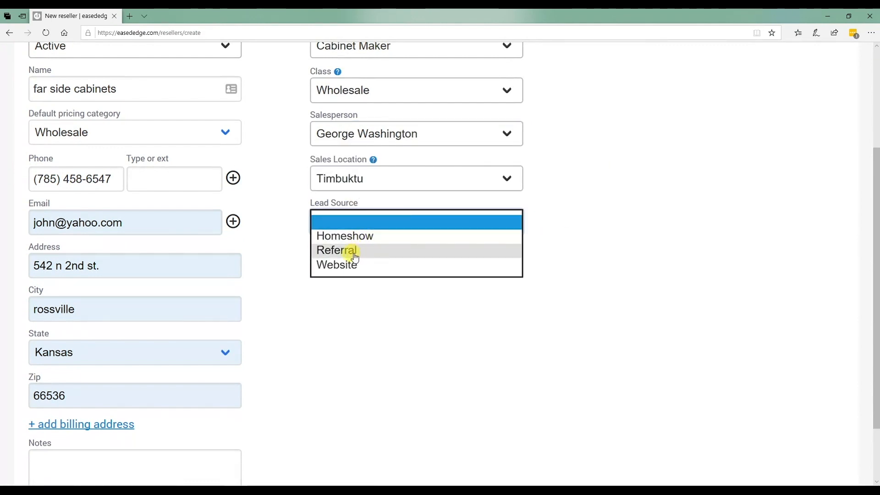
pyautogui.click(355, 251)
pyautogui.scroll(3, 412, 266)
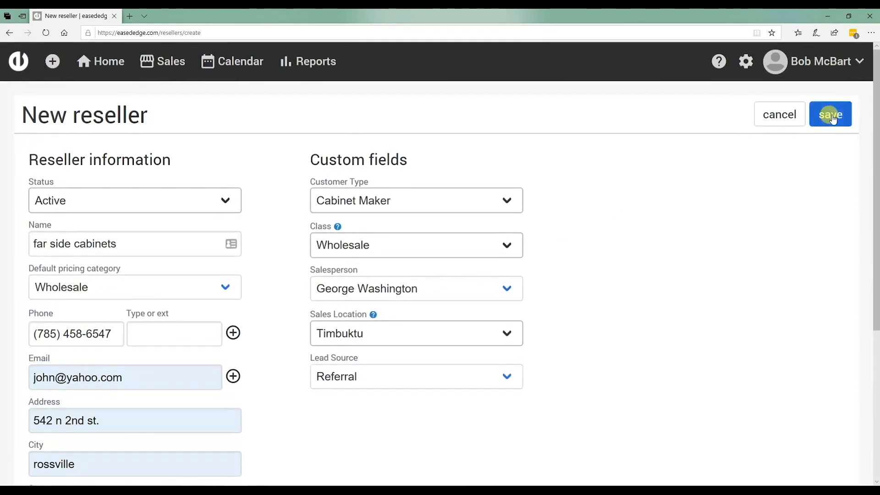
pyautogui.click(832, 116)
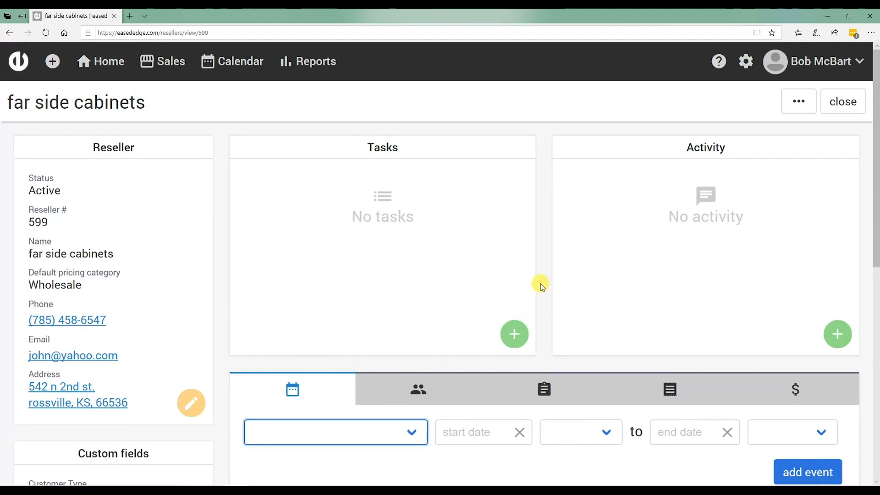
# Step: Look over the saved reseller's page and show its list of linked customers
pyautogui.scroll(-3, 548, 274)
pyautogui.scroll(2, 472, 357)
pyautogui.scroll(1, 472, 357)
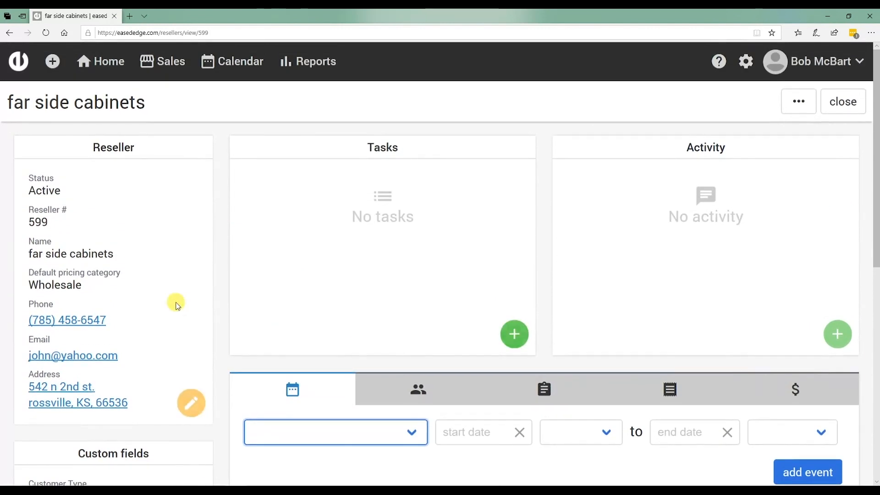
pyautogui.scroll(-3, 455, 397)
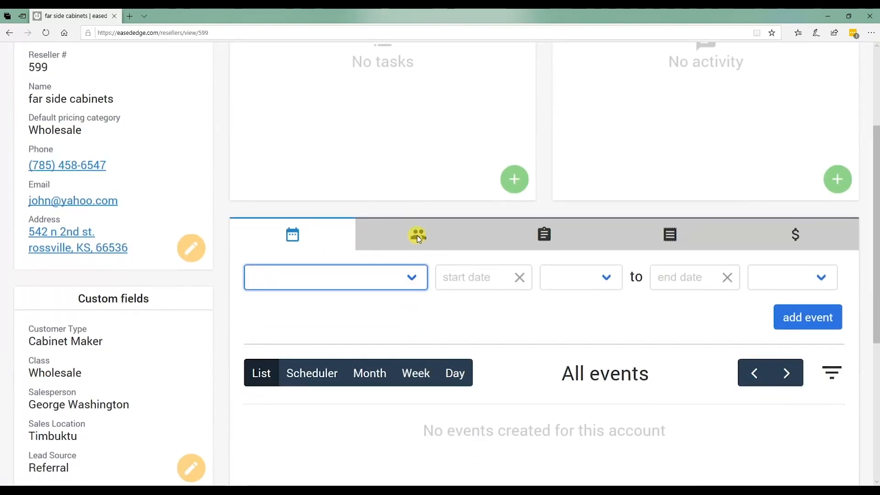
pyautogui.click(417, 235)
pyautogui.scroll(-5, 465, 384)
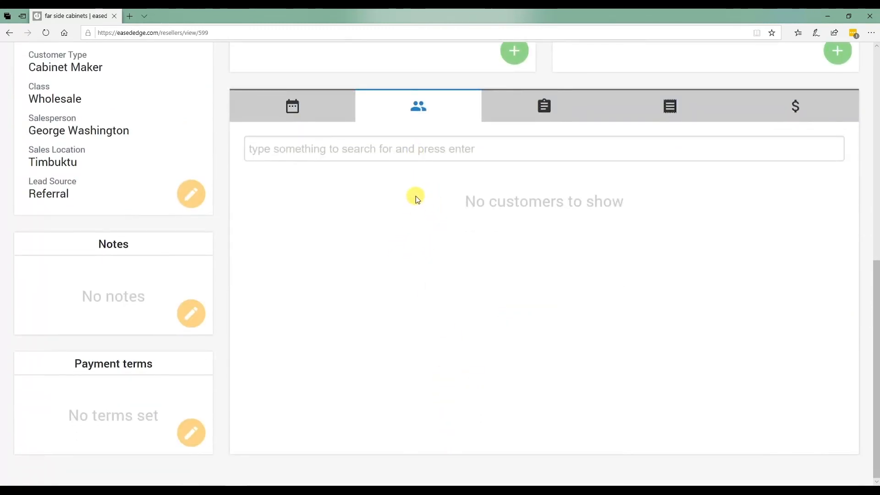
# Step: Examine the reseller's contact details, custom fields, tasks, activity and customer sections on its page
pyautogui.scroll(3, 248, 177)
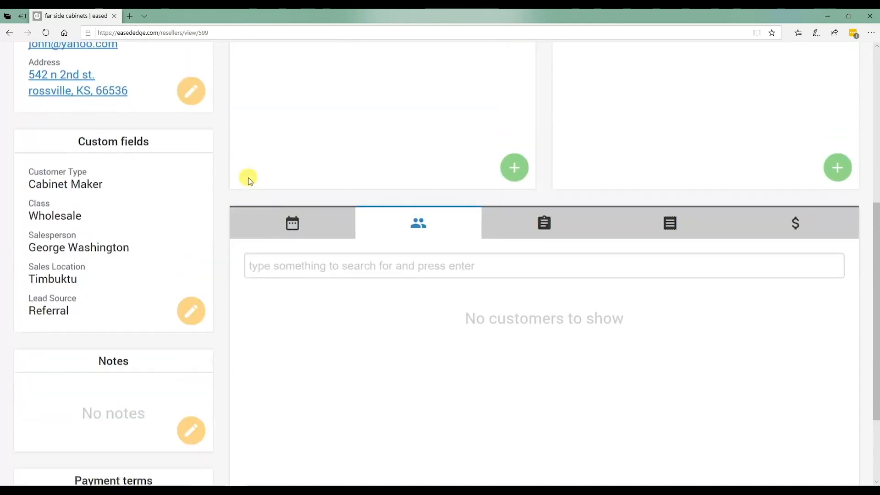
pyautogui.scroll(3, 151, 165)
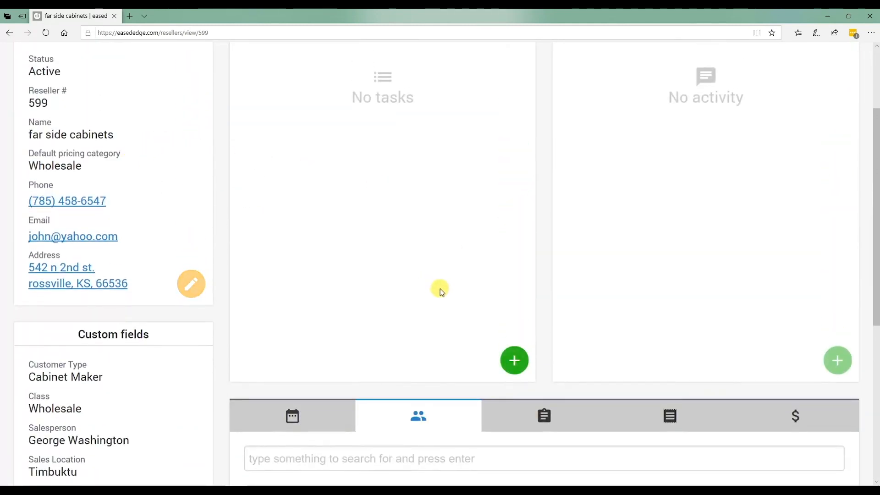
pyautogui.scroll(-3, 453, 348)
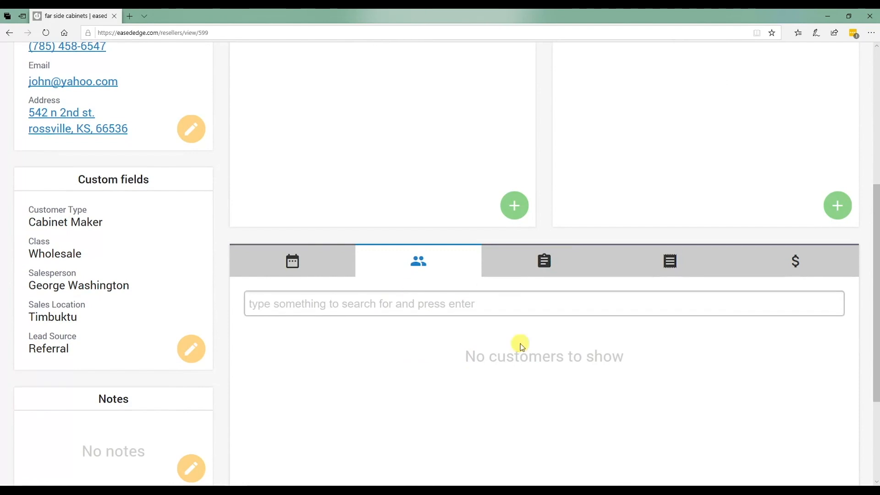
pyautogui.scroll(4, 138, 248)
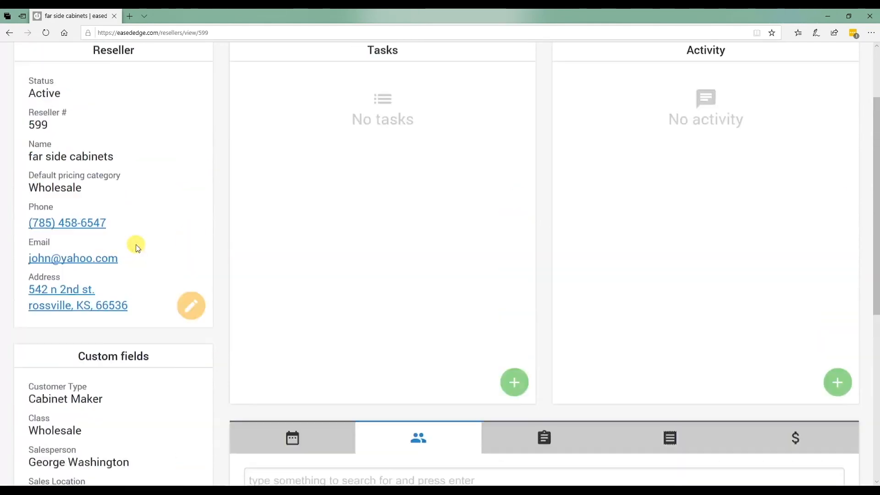
pyautogui.scroll(2, 135, 248)
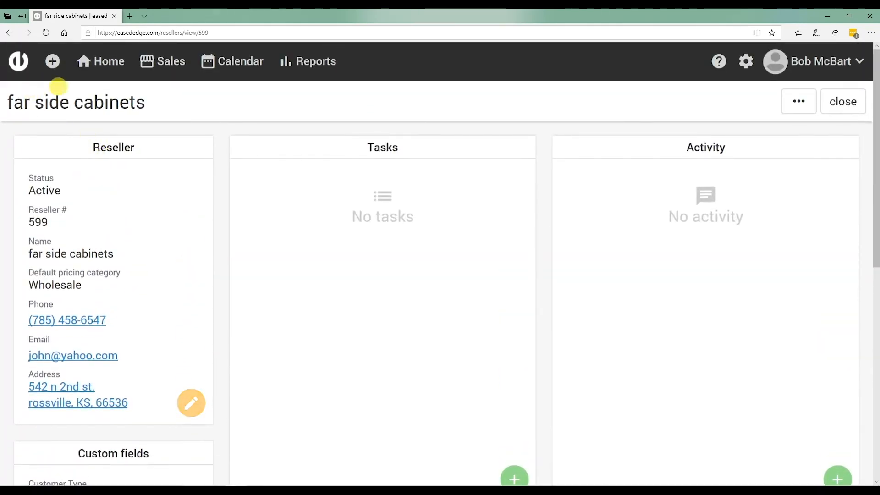
pyautogui.scroll(-4, 180, 196)
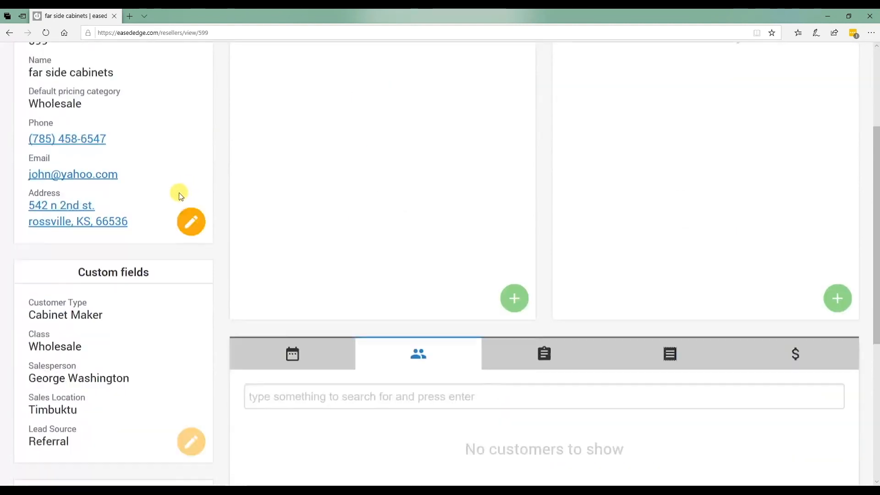
pyautogui.scroll(-3, 183, 194)
pyautogui.scroll(6, 247, 199)
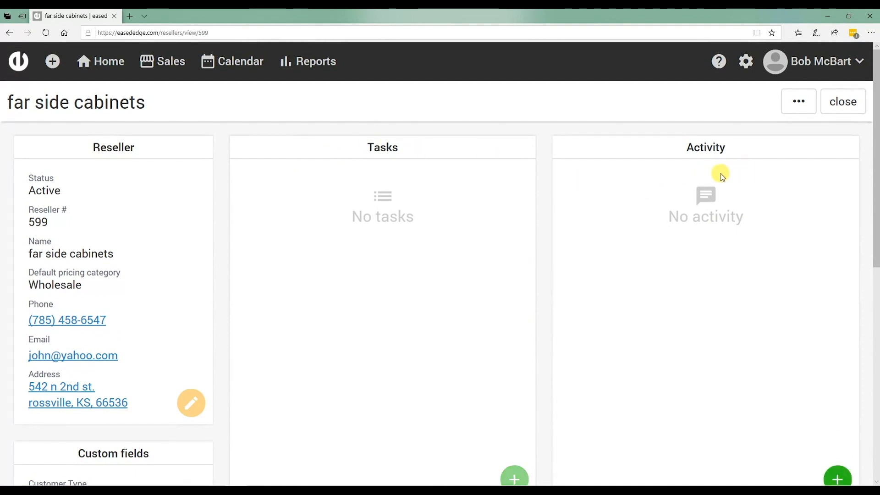
# Step: Look through the reseller's page again, from its tasks and activity sections down to its notes and payment terms
pyautogui.scroll(-3, 621, 222)
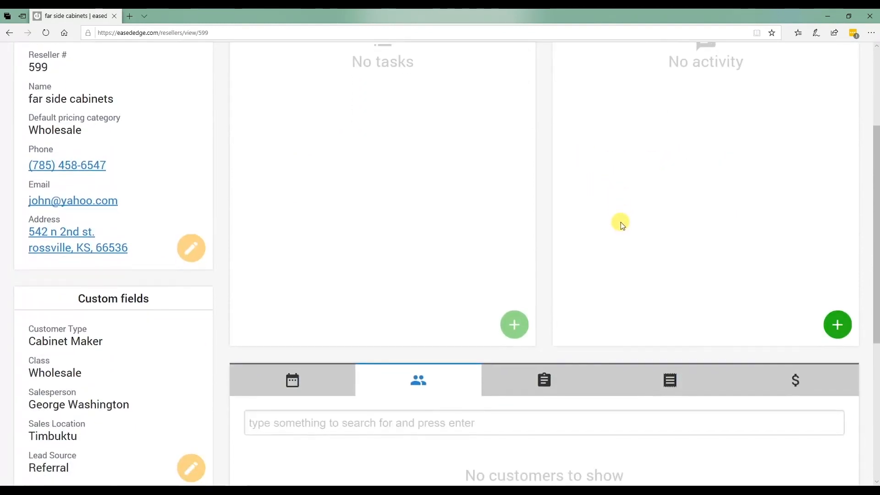
pyautogui.scroll(3, 621, 221)
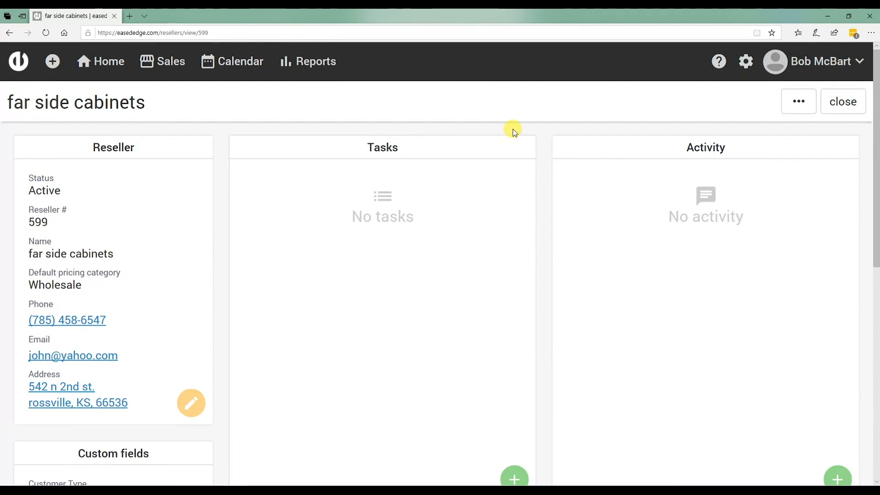
pyautogui.scroll(-3, 453, 215)
pyautogui.scroll(3, 399, 257)
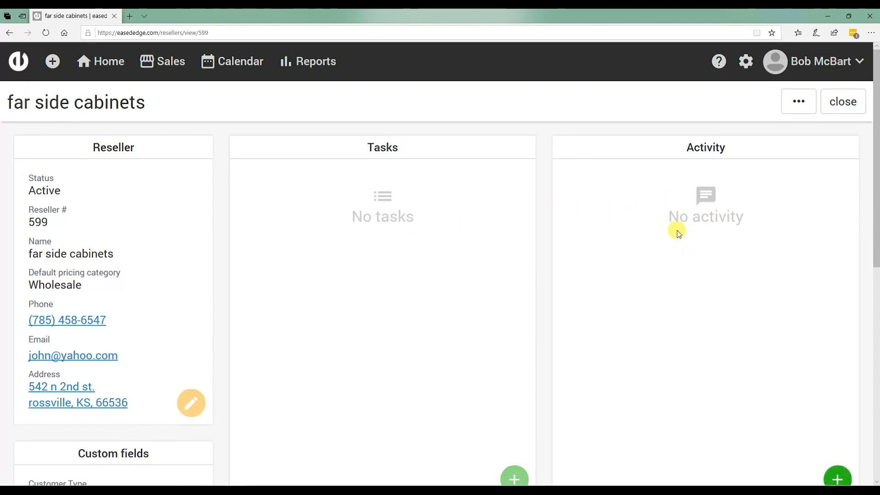
pyautogui.scroll(-3, 678, 232)
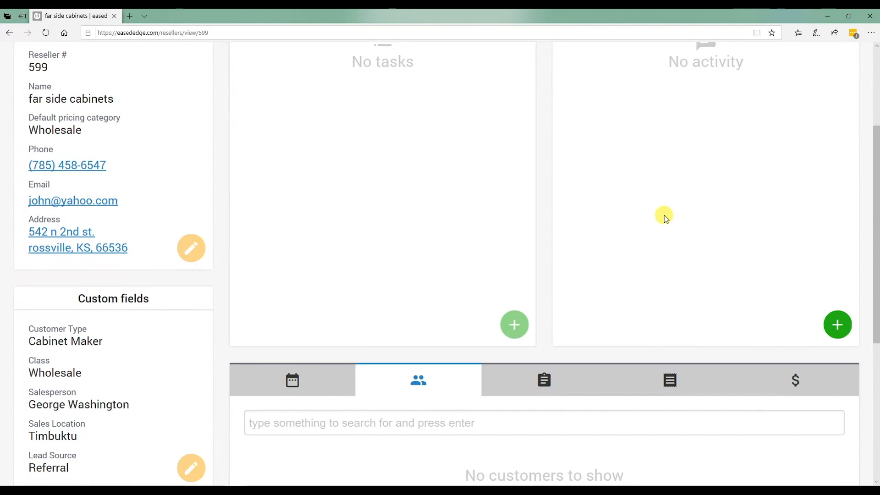
pyautogui.scroll(3, 664, 215)
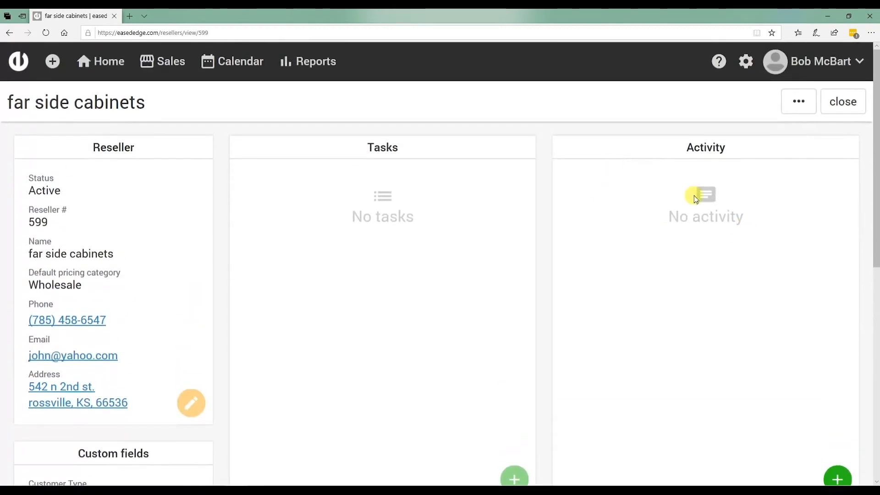
pyautogui.scroll(-3, 770, 275)
pyautogui.scroll(3, 772, 281)
pyautogui.scroll(-6, 177, 281)
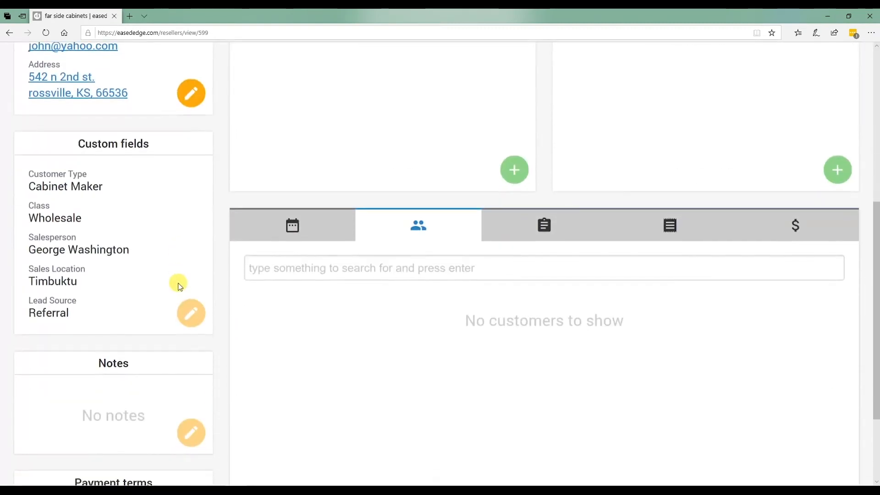
pyautogui.scroll(-2, 189, 285)
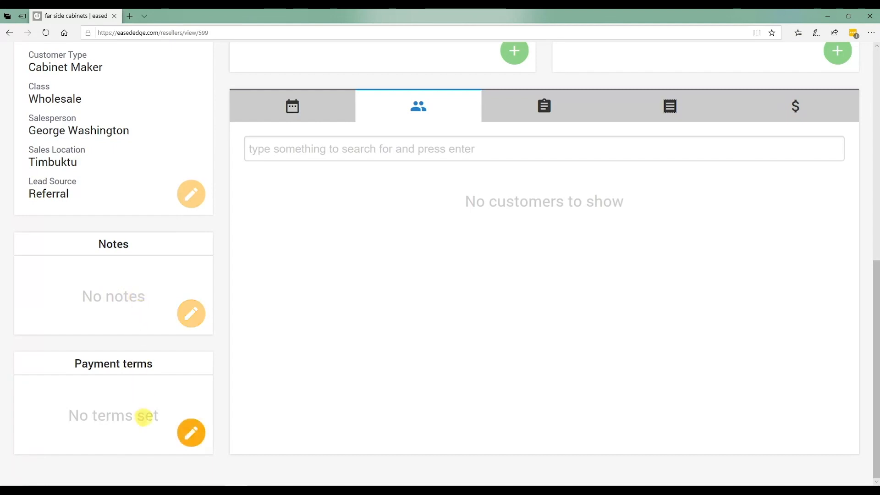
pyautogui.click(191, 431)
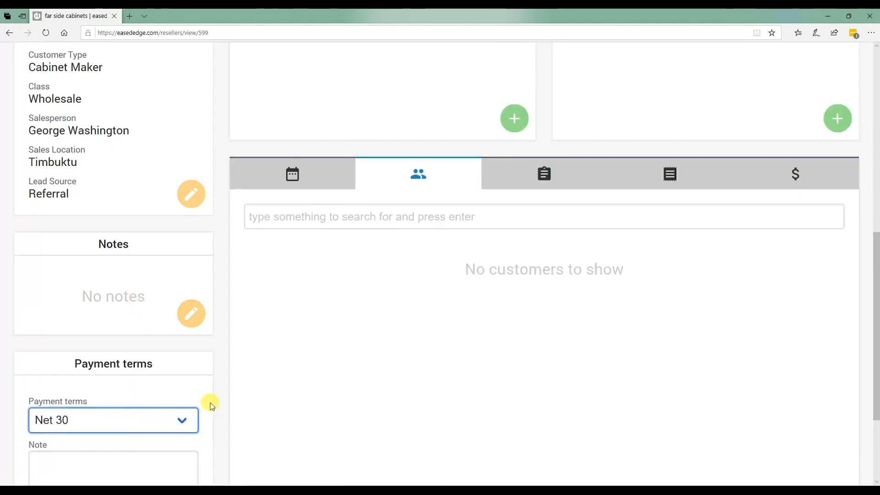
pyautogui.scroll(-3, 208, 398)
pyautogui.click(87, 358)
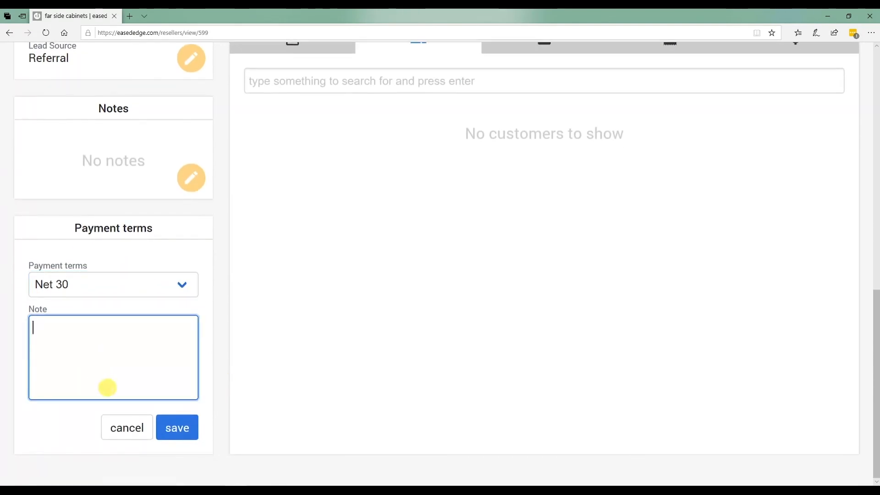
pyautogui.click(136, 429)
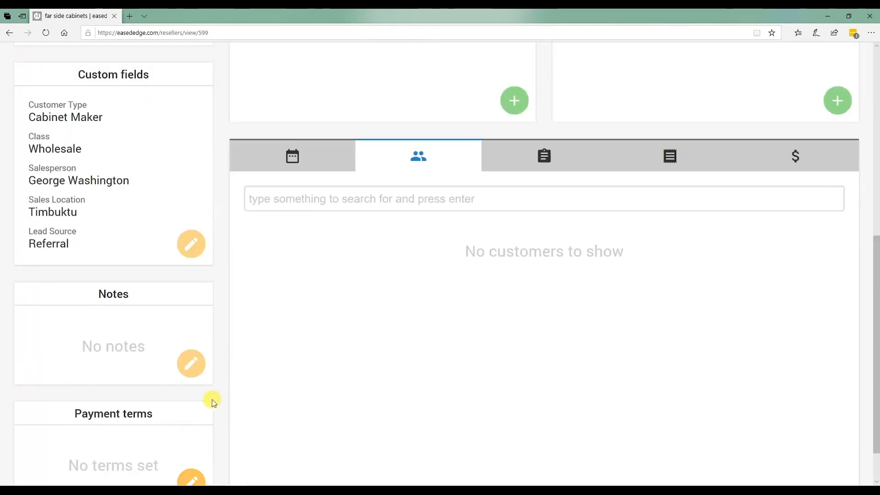
# Step: Set the reseller's payment terms to Net 0 and save them
pyautogui.scroll(-1, 197, 458)
pyautogui.click(190, 431)
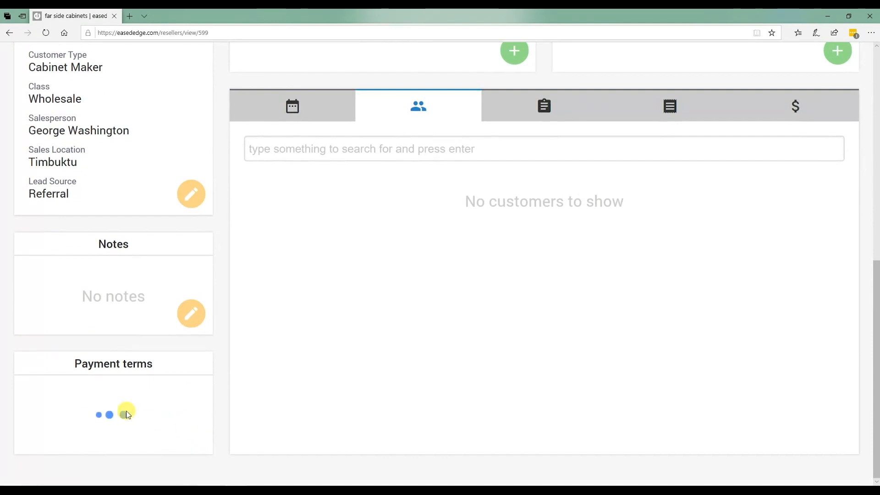
pyautogui.click(120, 421)
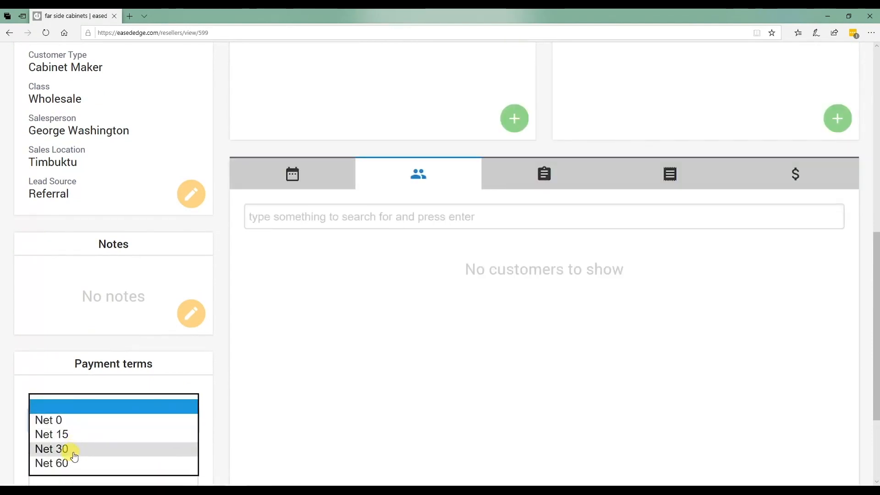
pyautogui.click(81, 423)
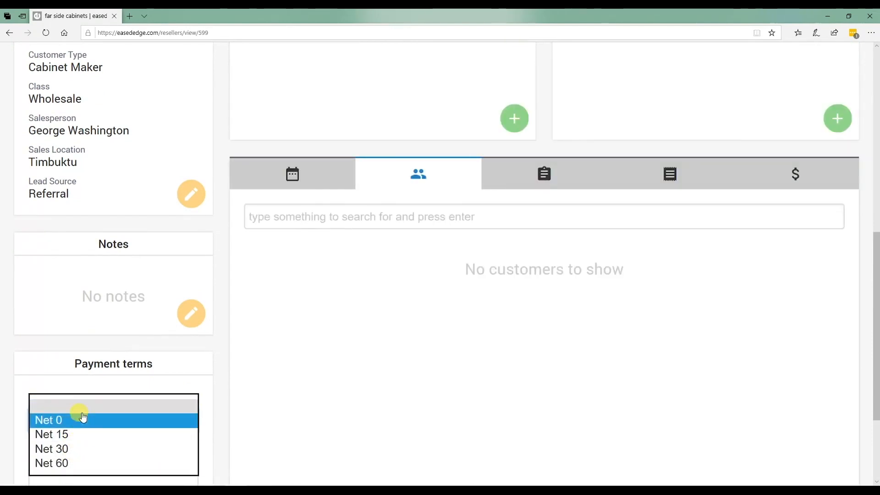
pyautogui.scroll(-3, 215, 430)
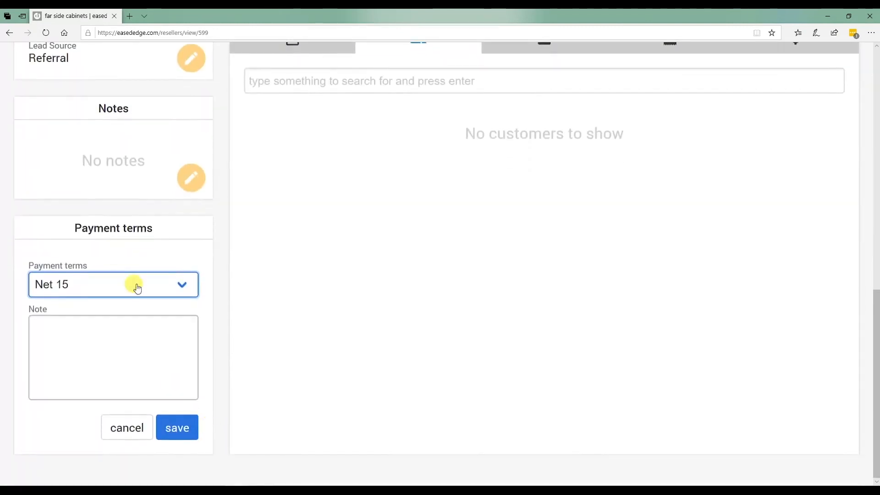
pyautogui.scroll(1, 111, 289)
pyautogui.click(169, 425)
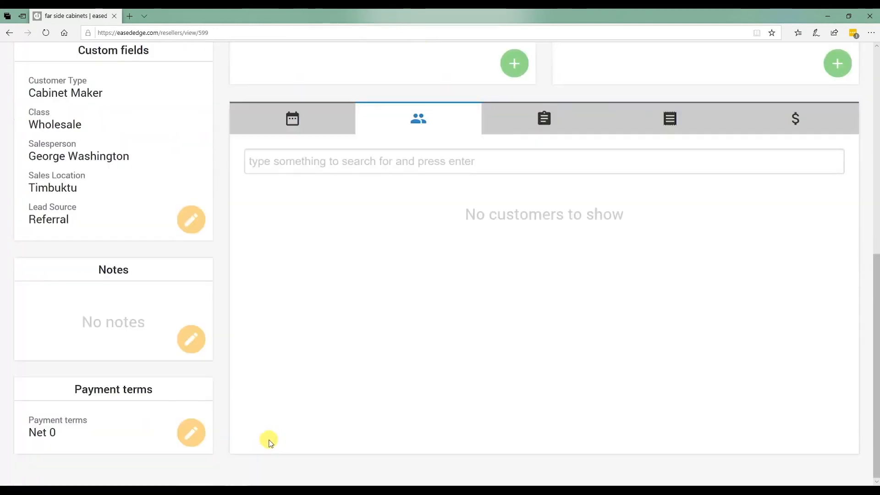
# Step: Start a new customer and choose far side cabinets as its parent reseller account
pyautogui.scroll(8, 269, 440)
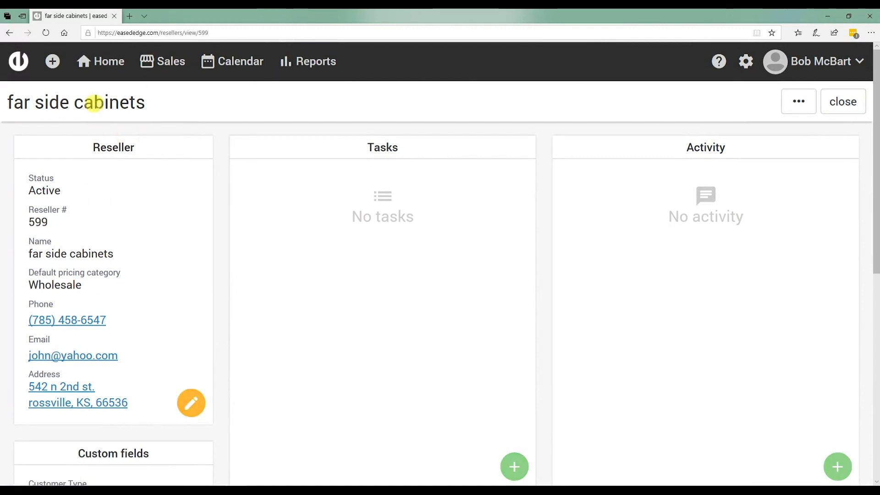
pyautogui.click(52, 61)
pyautogui.click(57, 94)
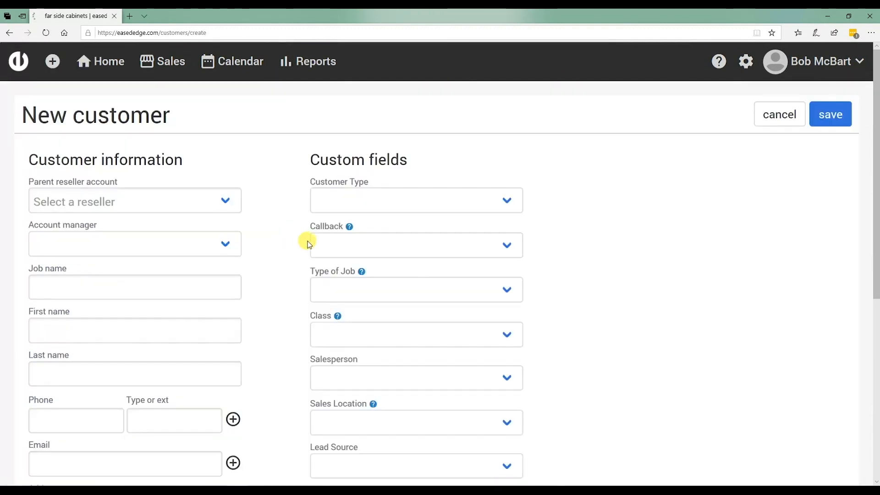
pyautogui.click(89, 205)
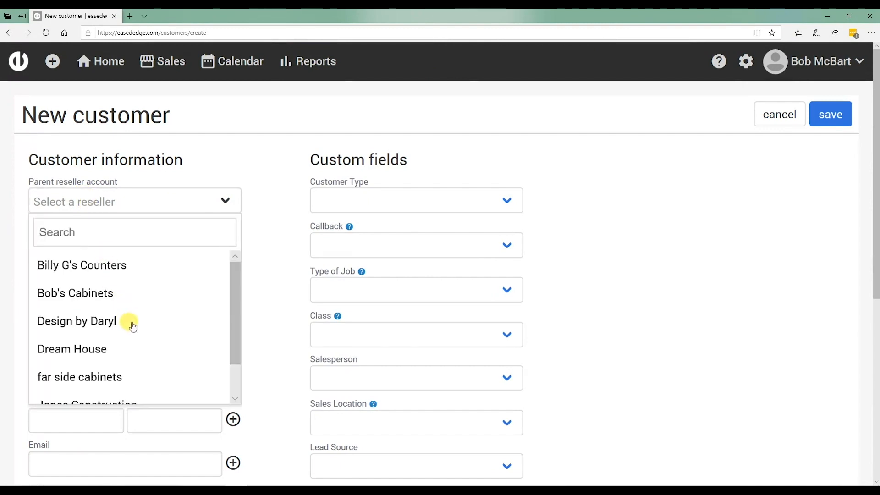
pyautogui.scroll(-1, 133, 326)
pyautogui.click(87, 334)
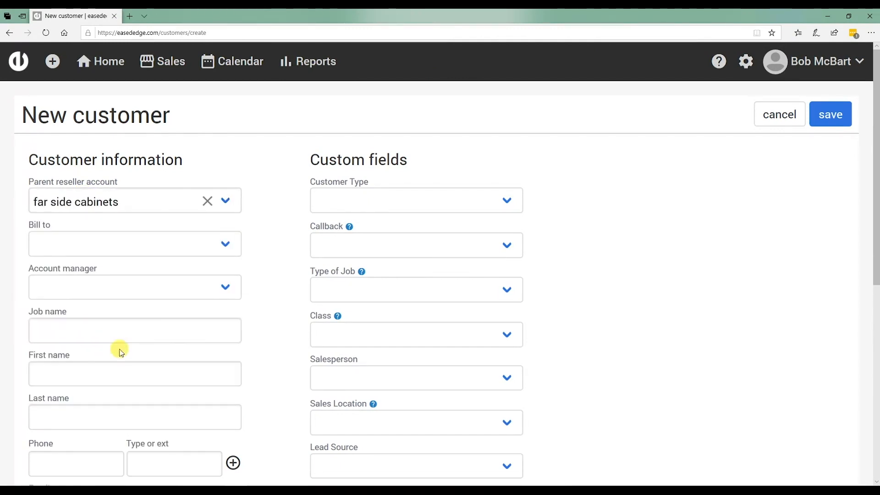
# Step: Check the customer information and custom fields on the new customer form for the chosen parent reseller
pyautogui.scroll(-5, 399, 342)
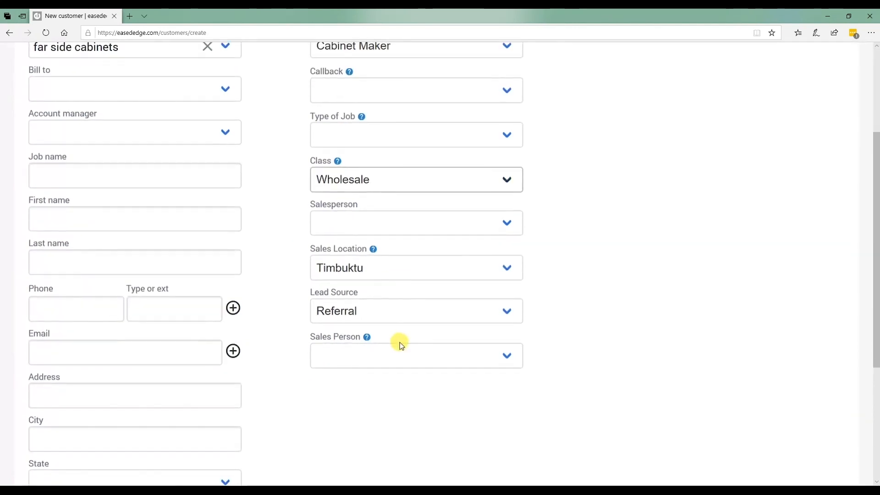
pyautogui.scroll(2, 399, 342)
pyautogui.scroll(4, 399, 341)
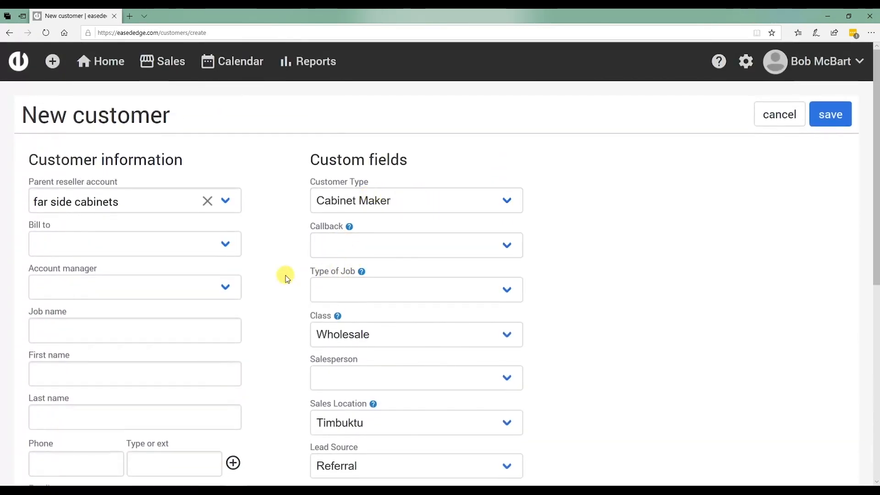
pyautogui.scroll(-7, 278, 270)
pyautogui.scroll(6, 274, 268)
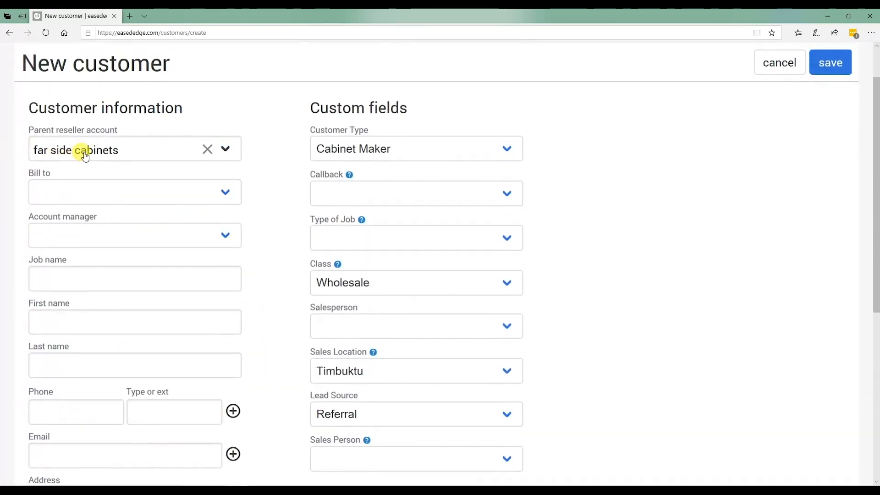
pyautogui.scroll(1, 98, 153)
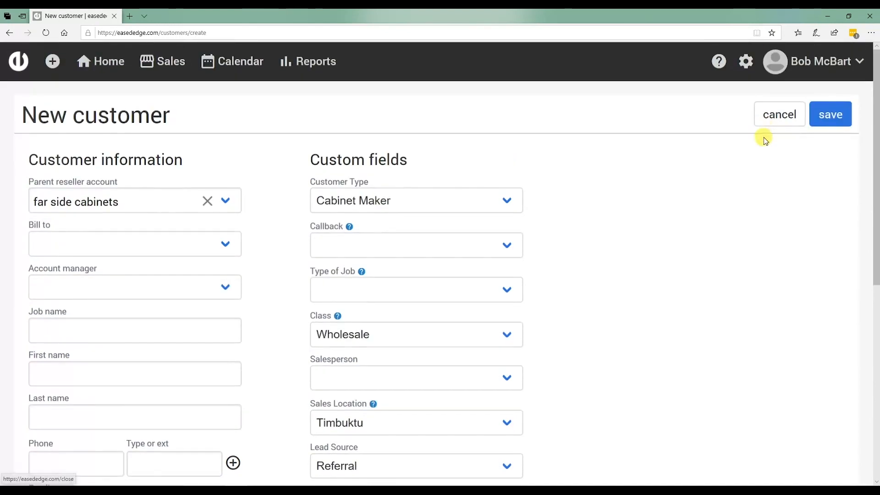